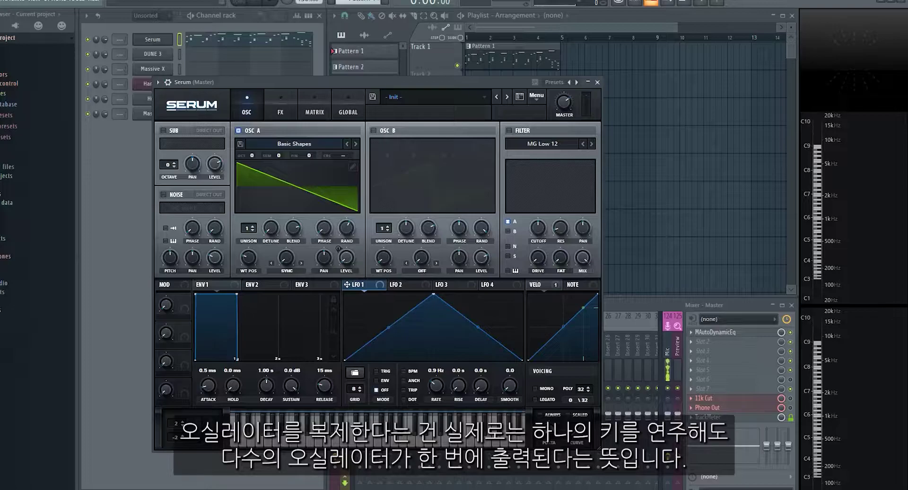
Set oscillator A's unison in Serum to 14 voices
left_click_drag(248, 222, 265, 130)
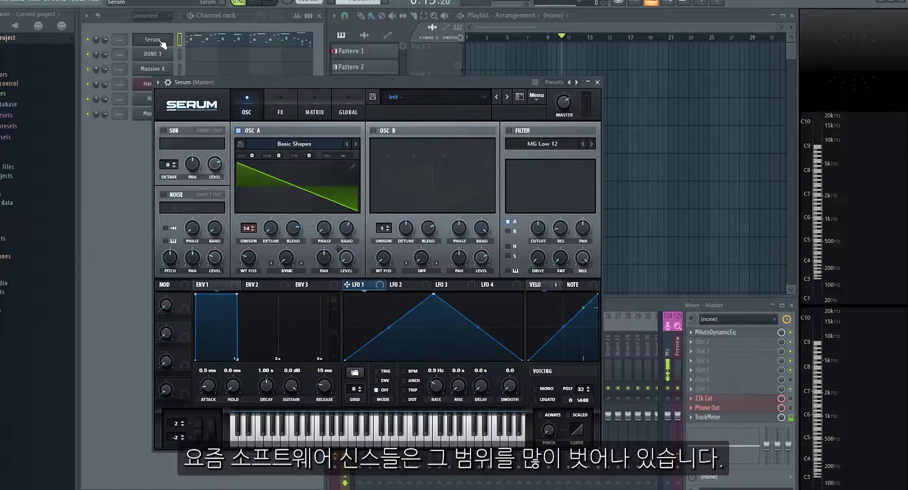
Open the Massive and DUNE 3 instruments to examine their unison options, and close the open plugin windows
left_click(153, 114)
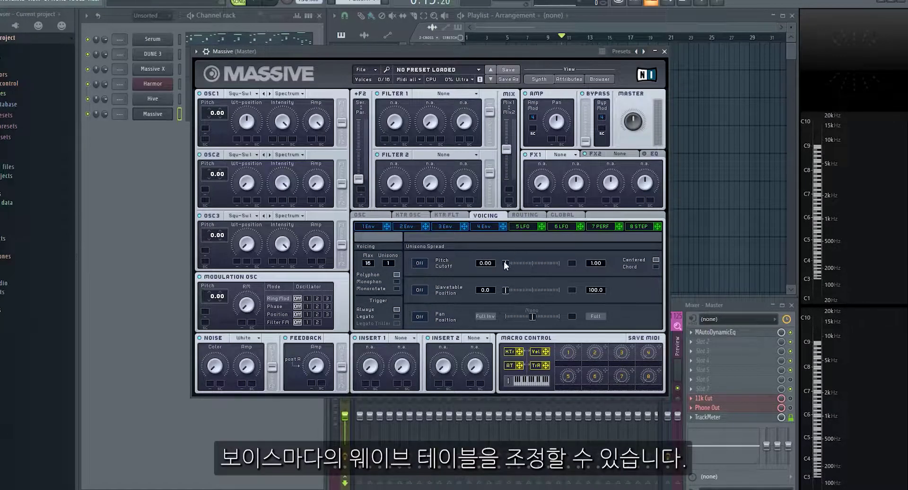
left_click(152, 54)
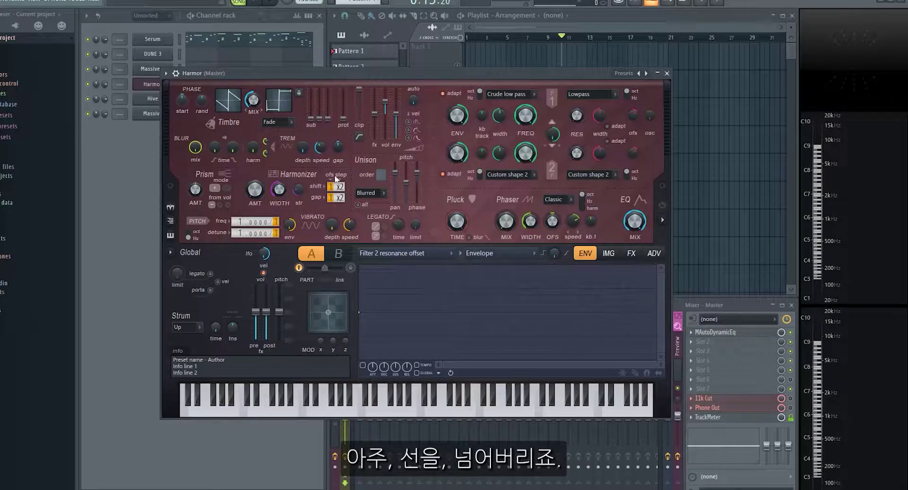
key("Escape")
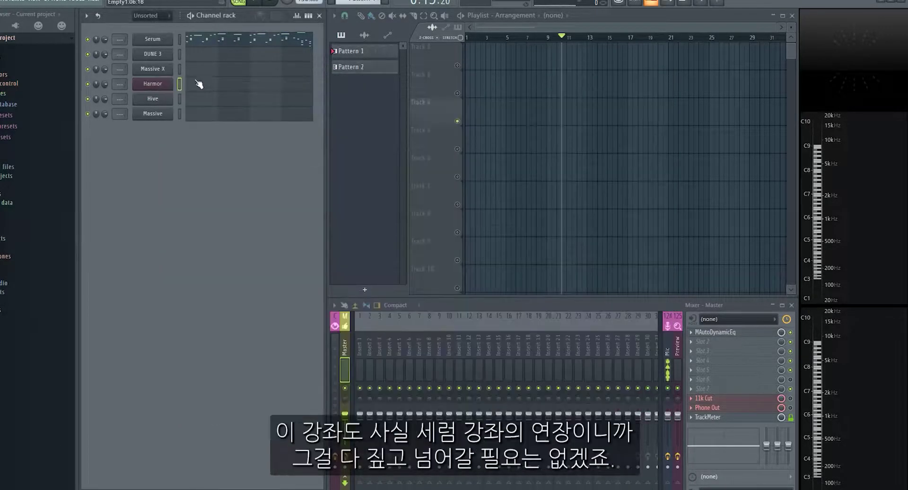
Open the Serum instrument from the channel rack and start playback of the pattern
left_click(161, 38)
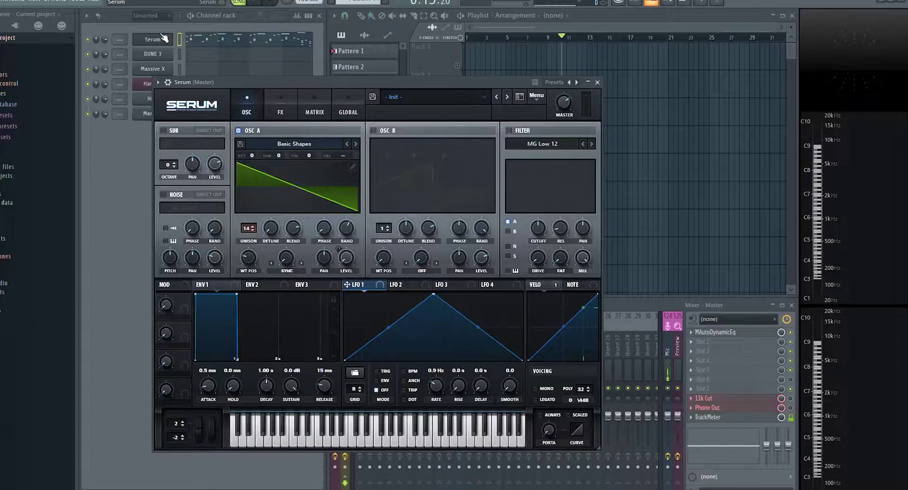
left_click(327, 83)
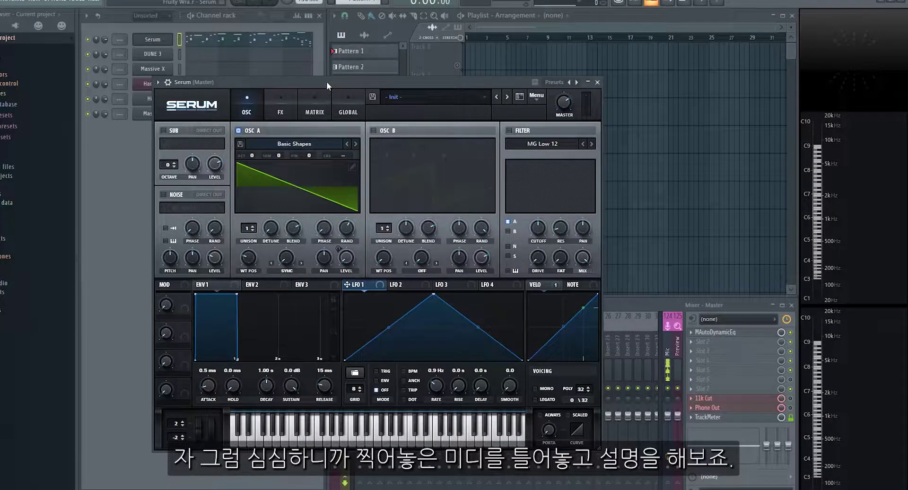
key("space")
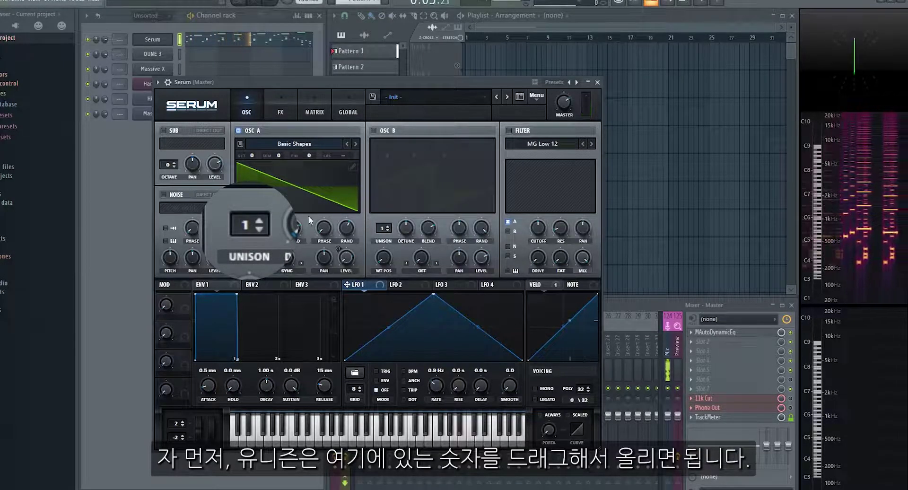
Set oscillator A's unison to 7 voices and adjust its detune to about 0.08
left_click_drag(243, 226, 243, 209)
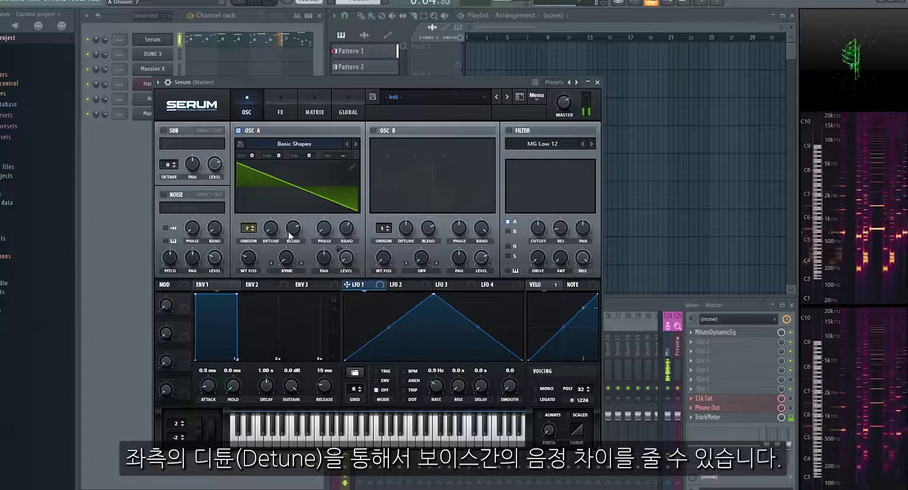
left_click(278, 228)
left_click_drag(278, 229, 280, 206)
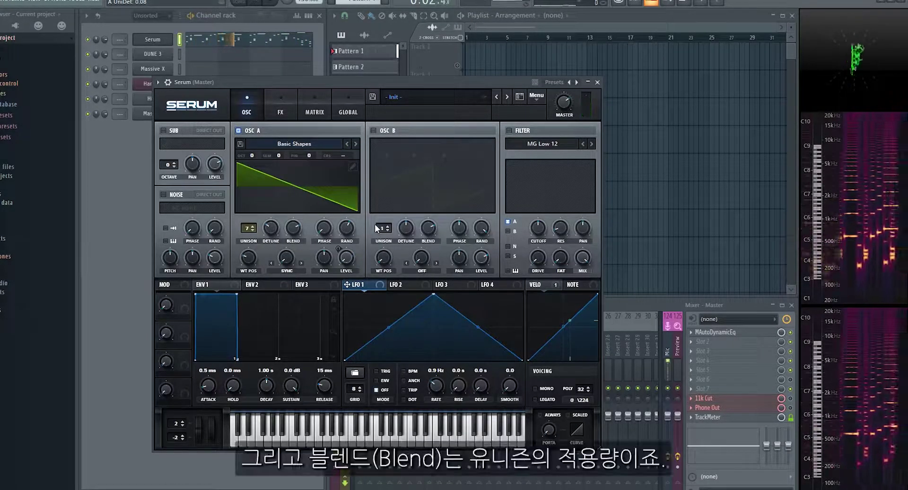
Set oscillator A's unison blend to about 86 and raise its detune for a fatter sound
left_click(294, 228)
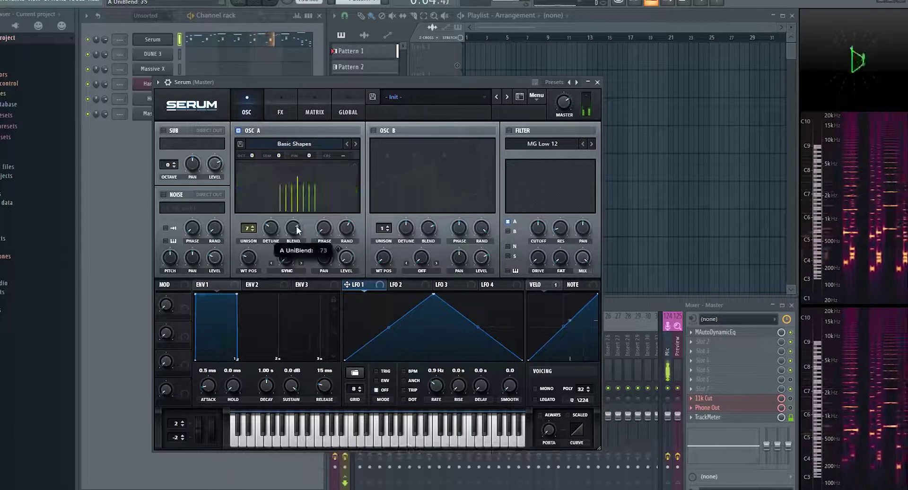
mouse_move(296, 231)
left_mouse_down()
mouse_move(300, 197)
mouse_move(313, 211)
mouse_move(292, 219)
left_mouse_up()
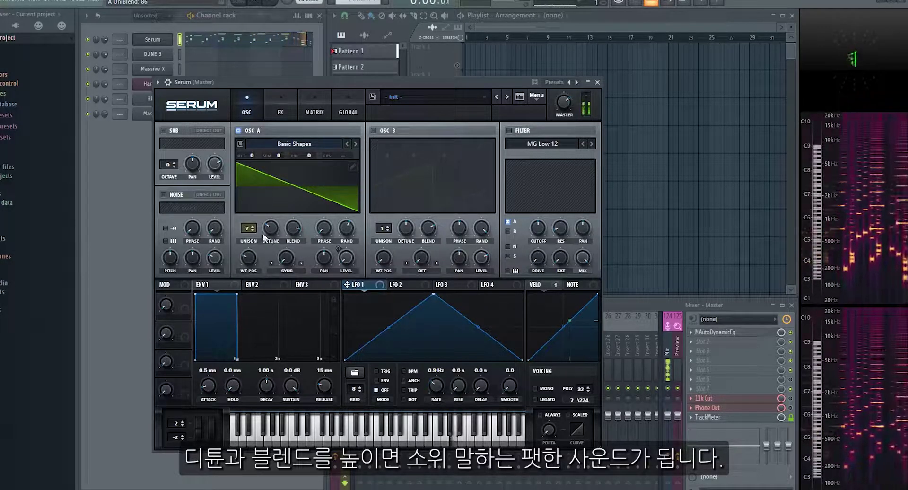
left_click_drag(270, 232, 272, 215)
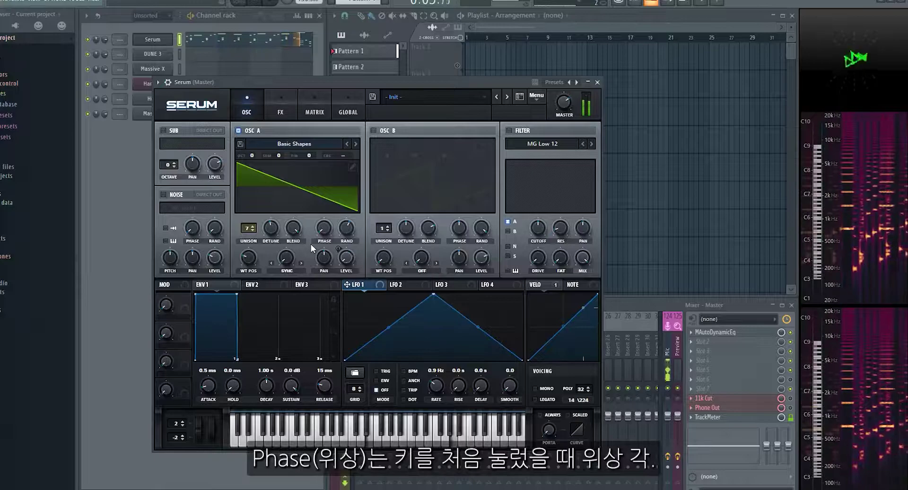
Try oscillator A's phase at 0 degrees and at a high value, and readjust its detune
left_click_drag(326, 226, 341, 311)
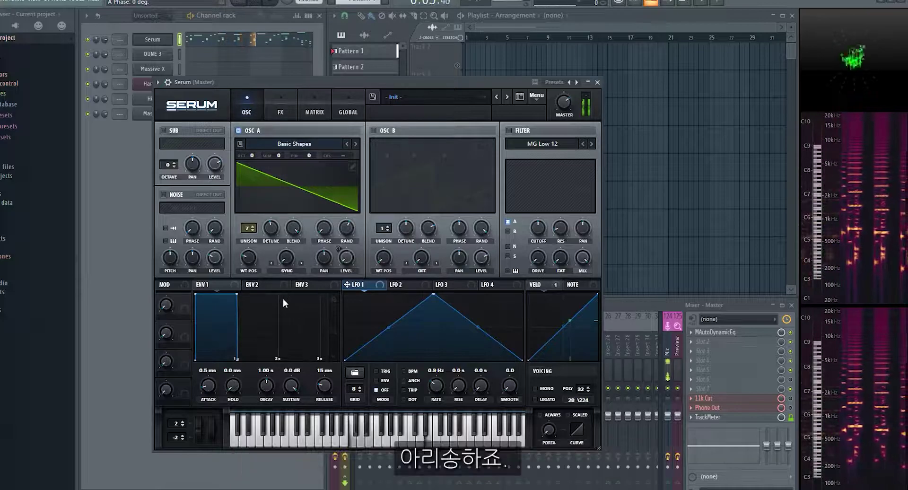
left_click_drag(327, 239, 319, 75)
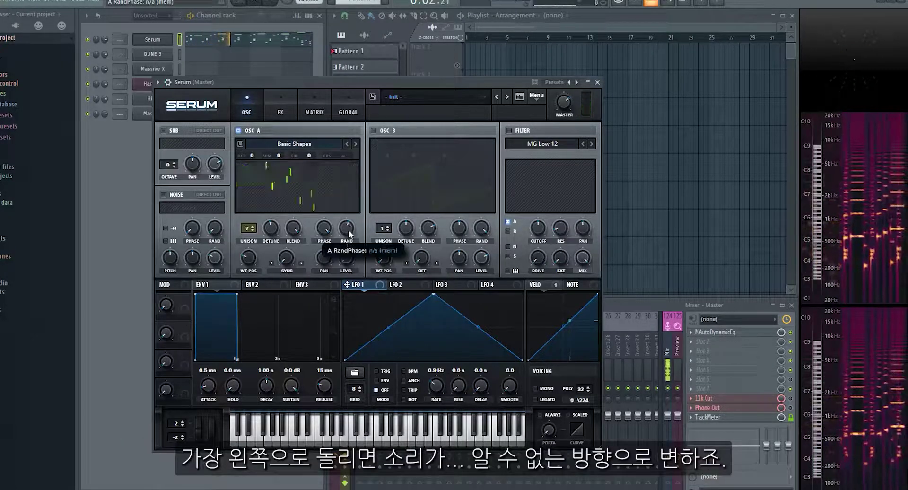
left_click_drag(269, 229, 279, 250)
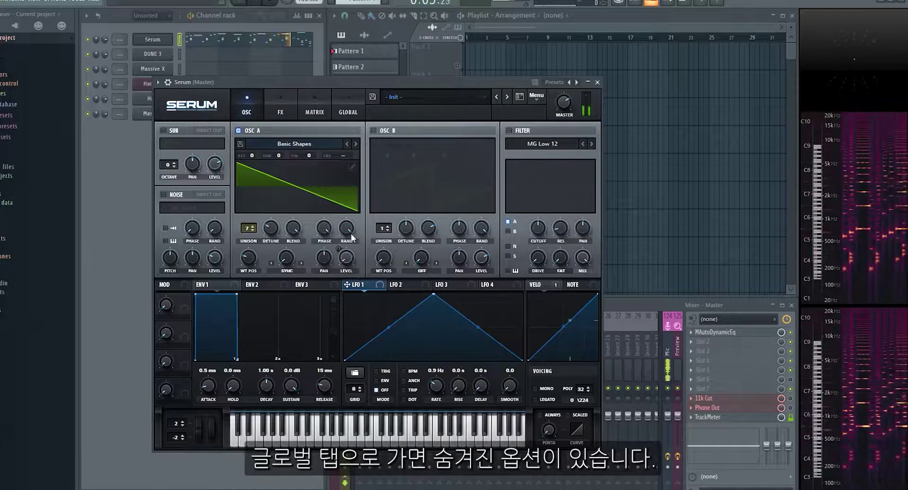
Set oscillator A's unison to 2 voices and its global unison range to 12
left_click(354, 96)
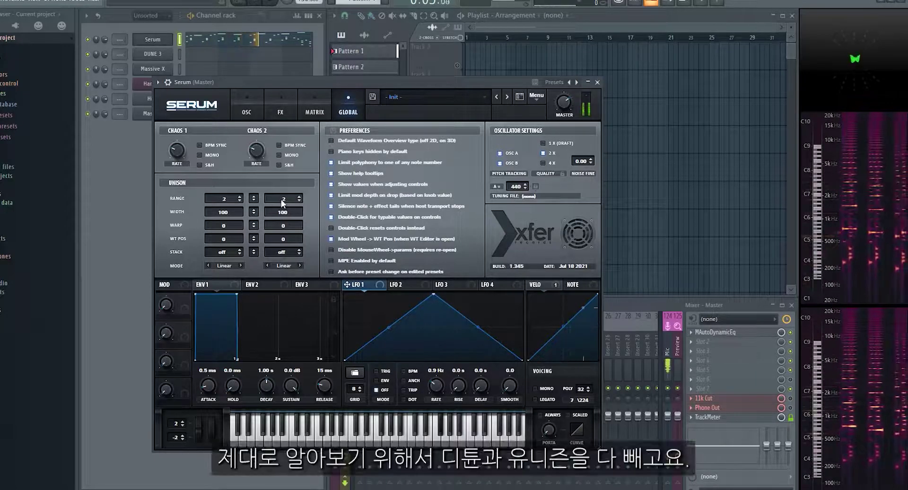
left_click(246, 112)
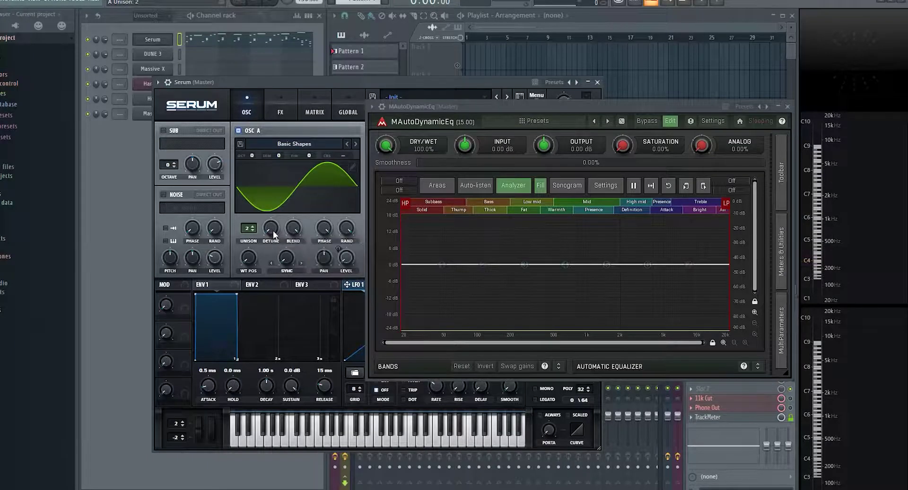
left_click(348, 112)
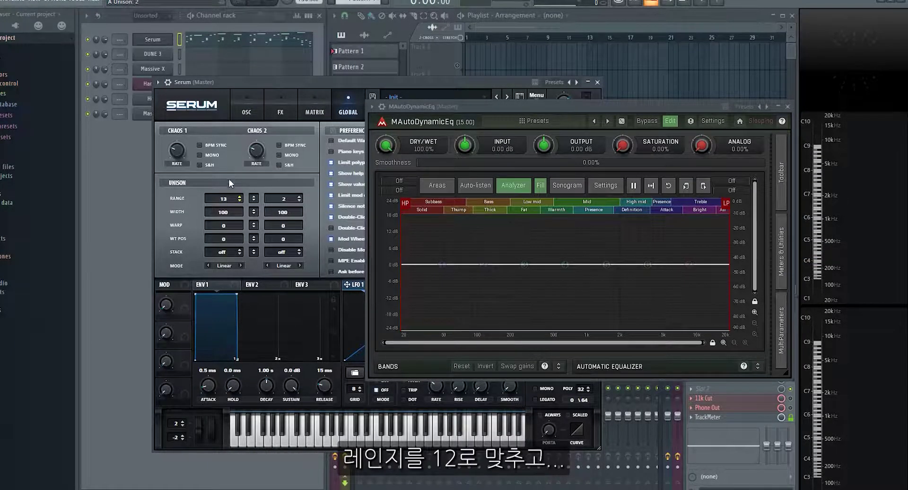
left_click(233, 97)
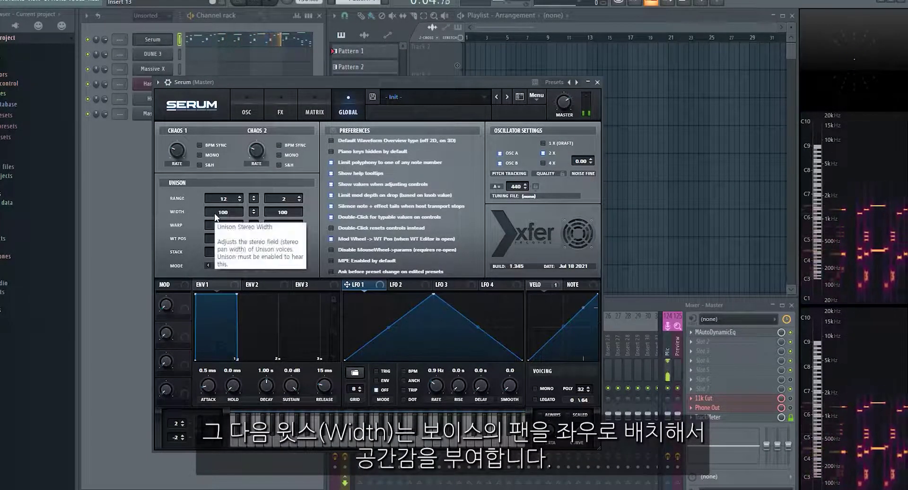
Try oscillator A's unison width at 0 and return it to 100
left_click_drag(224, 210, 220, 302)
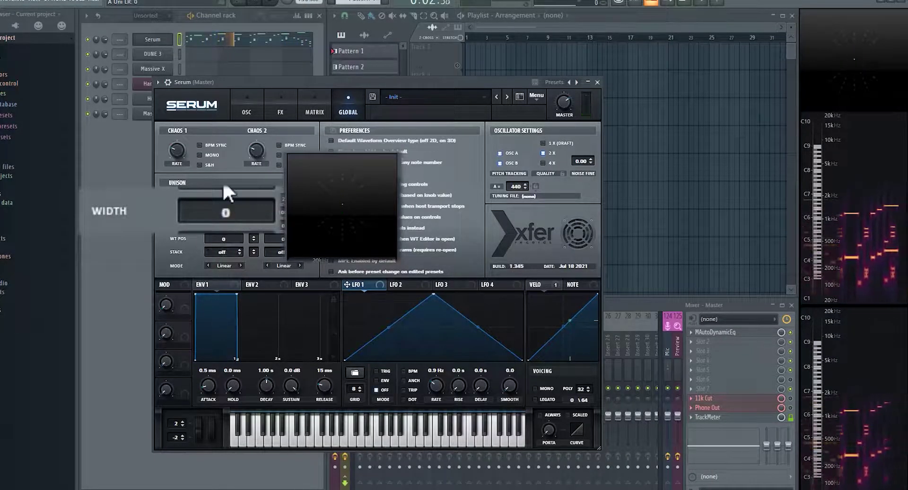
left_click_drag(229, 220, 276, 86)
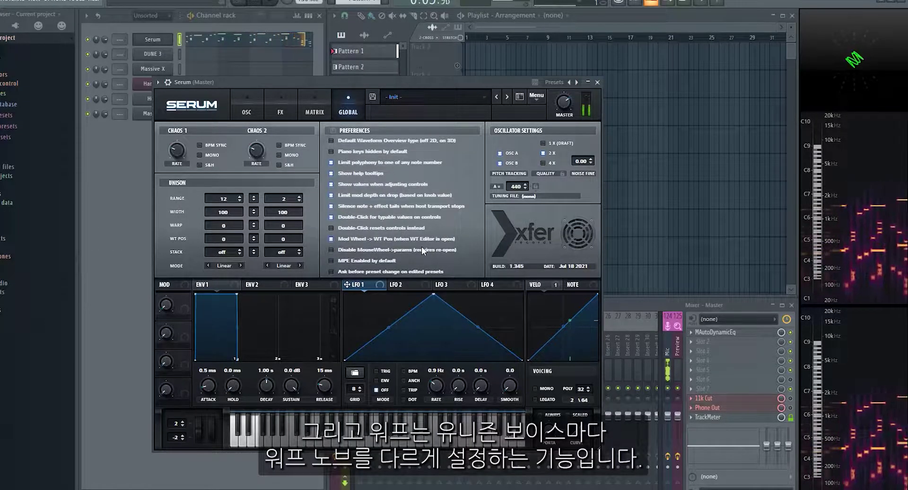
Choose the Sync (No Window) warp mode for oscillator A and raise its warp amount to about 2.68 %
left_click(246, 107)
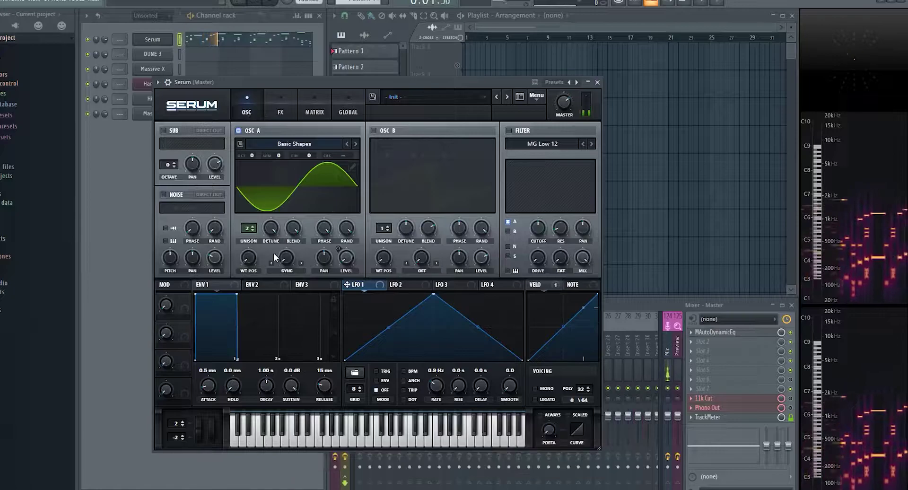
left_click(287, 270)
left_click(303, 260)
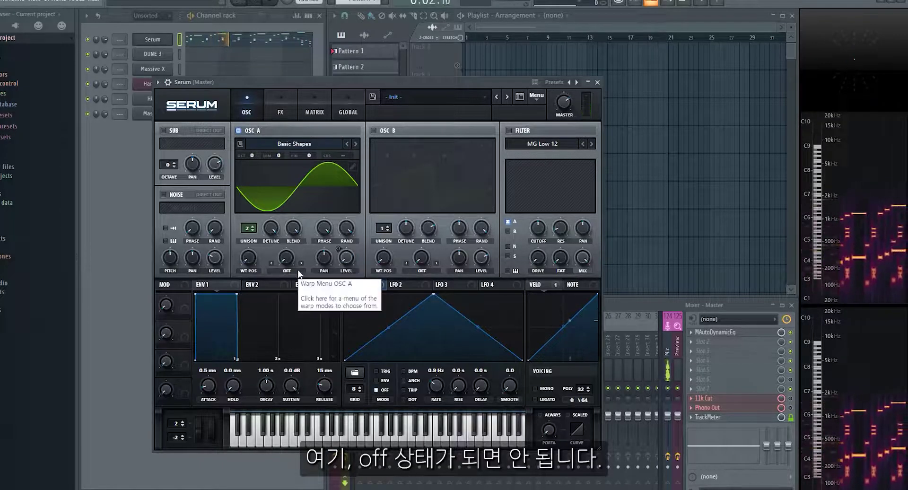
left_click(296, 271)
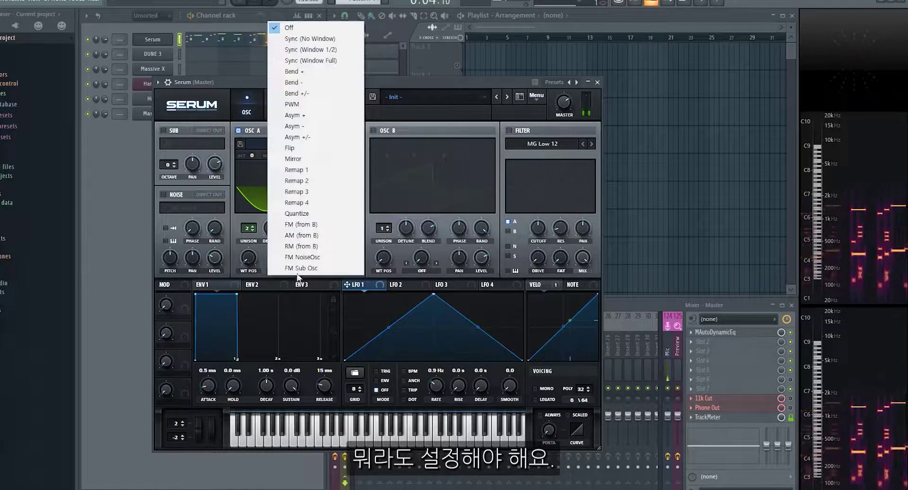
left_click(333, 42)
left_click_drag(291, 263, 299, 217)
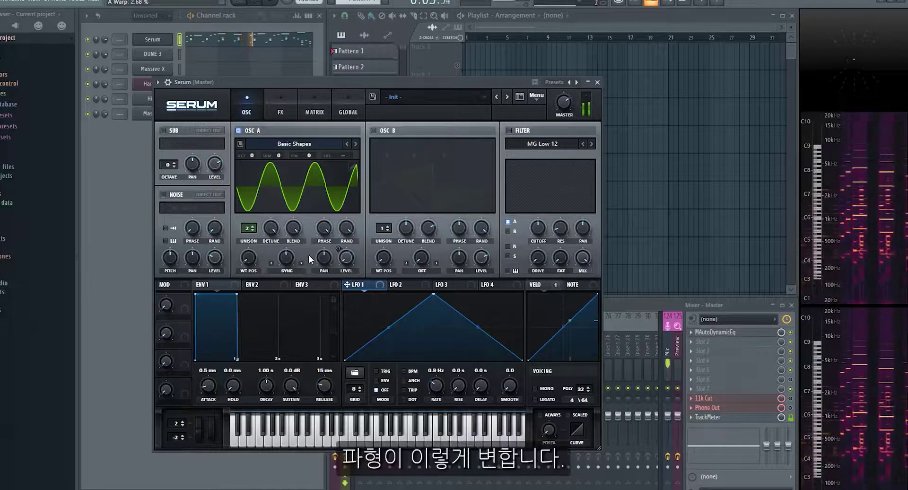
Sweep oscillator A's global unison warp through 63 and about 24 down to -50
left_click(353, 108)
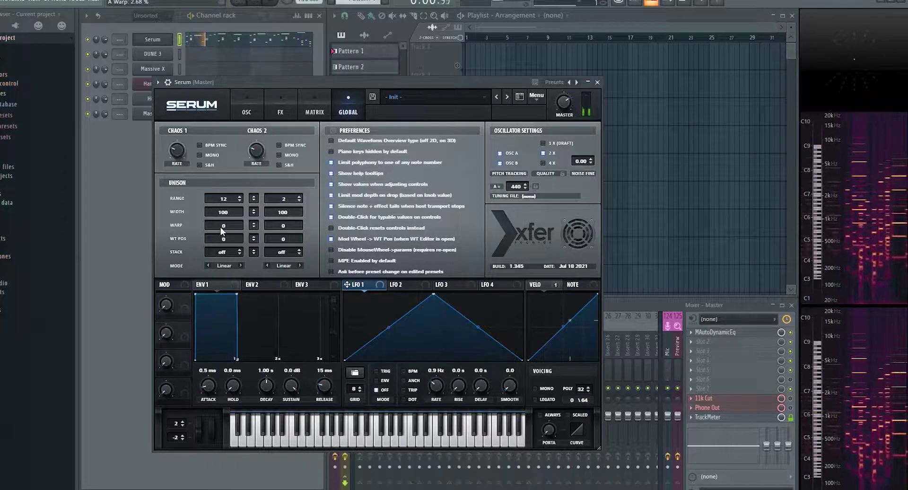
left_click_drag(226, 222, 220, 268)
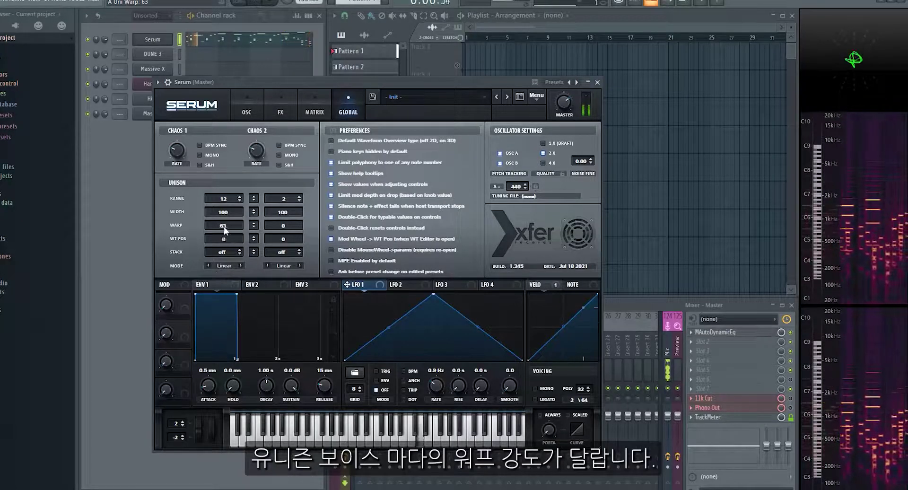
left_click_drag(225, 226, 227, 238)
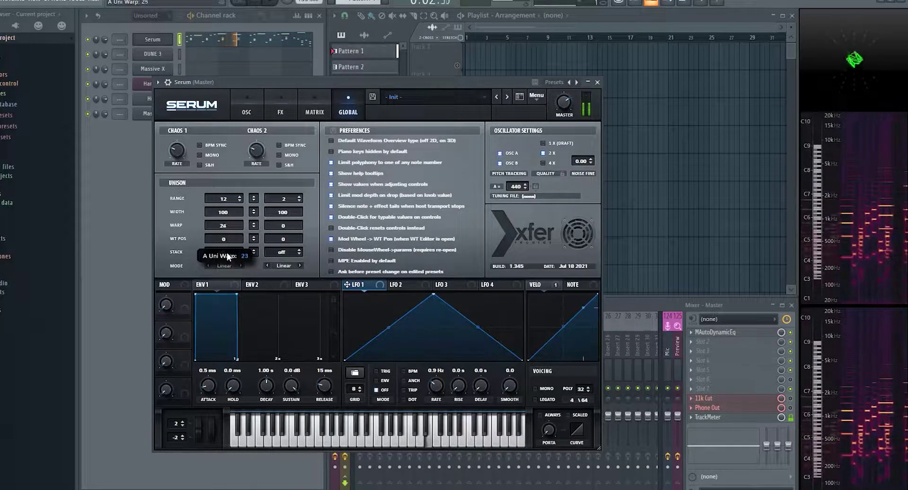
left_click_drag(228, 273, 225, 299)
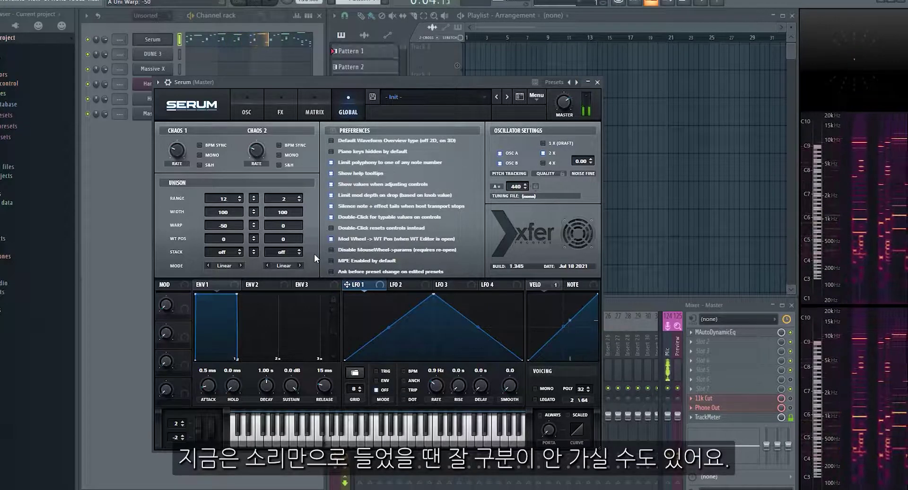
Reset oscillator A's unison warp, try it at 100, and return it to 0
left_click(228, 226, "ctrl")
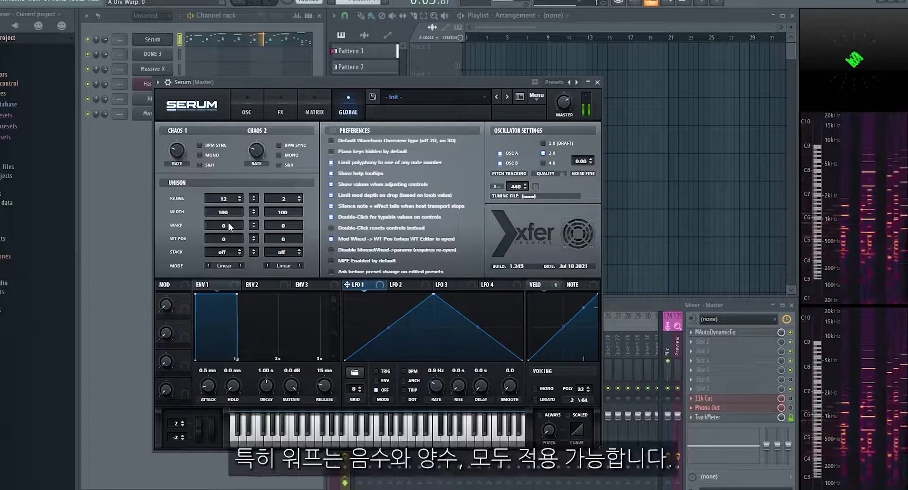
left_click_drag(228, 226, 237, 172)
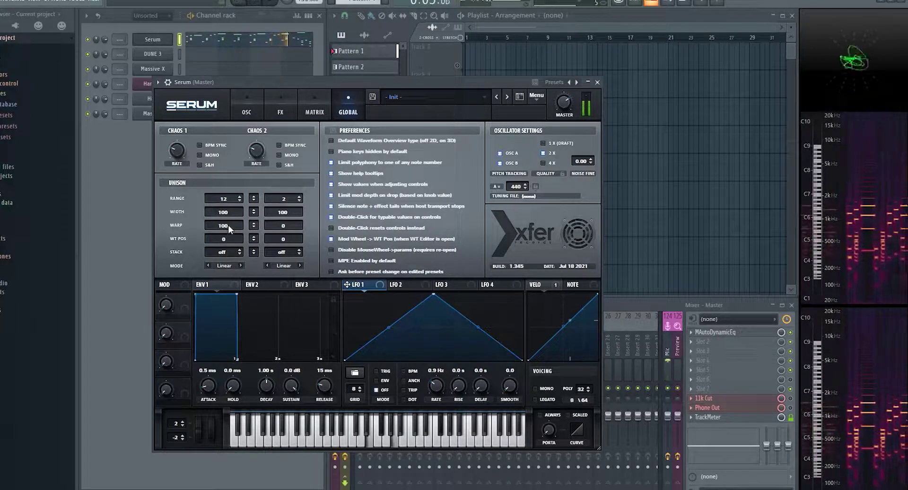
mouse_move(226, 242)
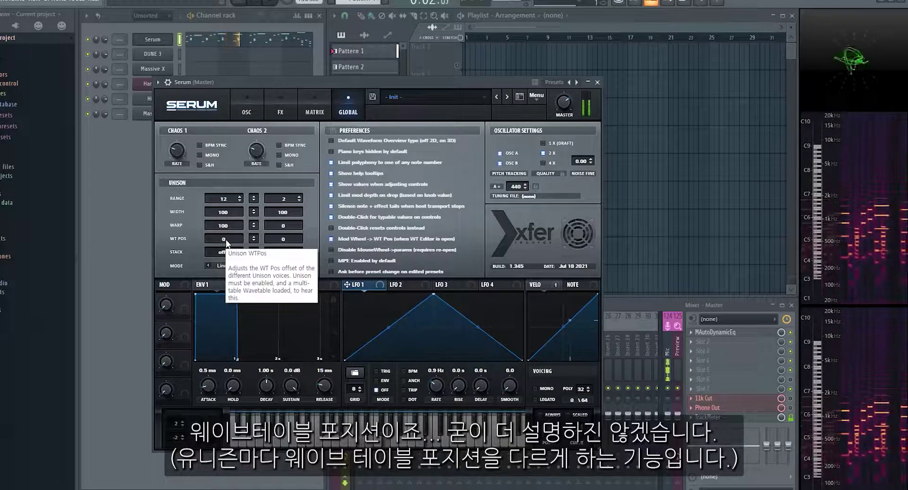
left_click_drag(232, 225, 217, 251)
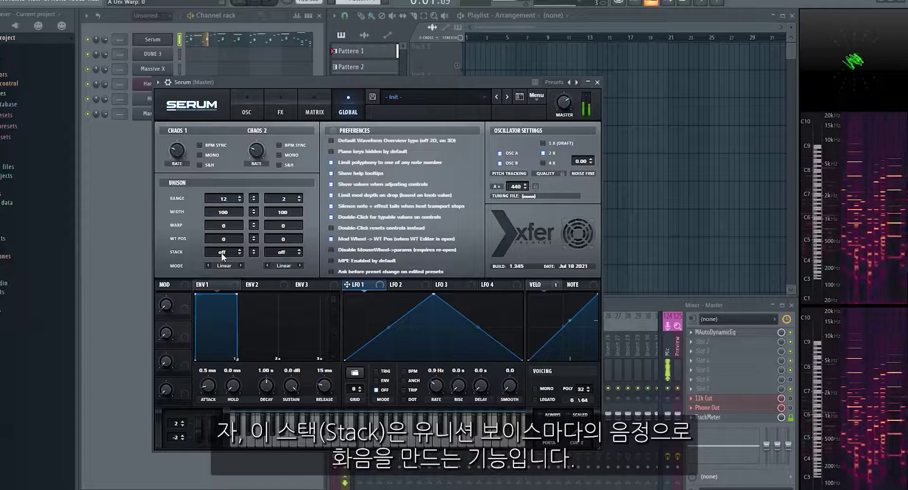
Bring up the Massive X instrument and reposition its window to examine its unison settings
mouse_move(221, 253)
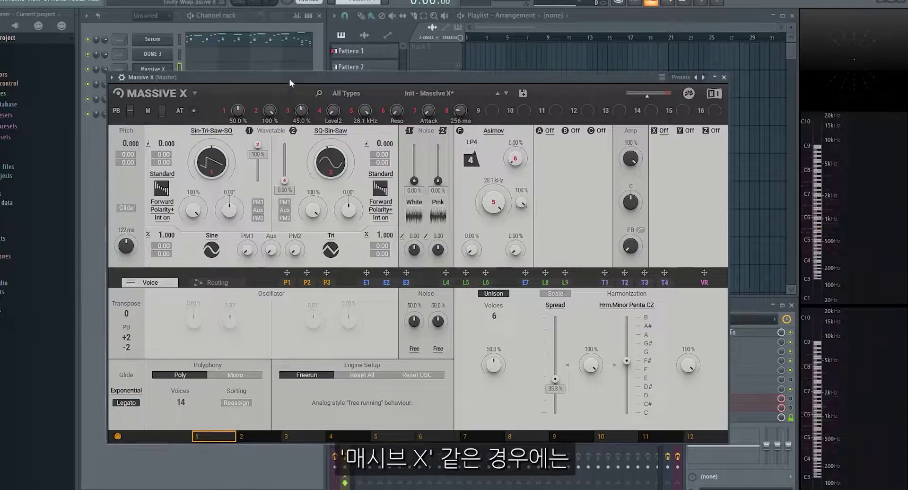
left_click_drag(290, 79, 311, 81)
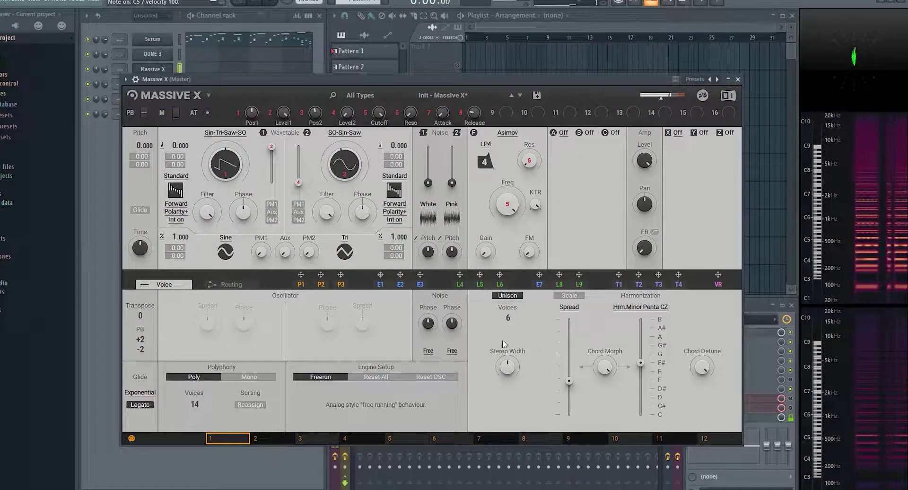
Nudge Massive X's Hrm.Minor Penta CZ harmonization slider and switch to Serum's global unison settings
mouse_move(639, 364)
left_mouse_down()
mouse_move(642, 416)
mouse_move(643, 368)
left_mouse_up()
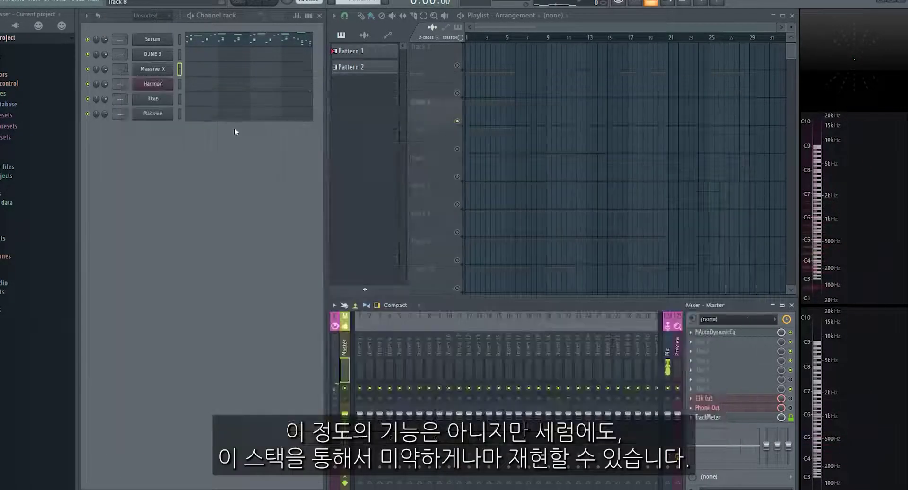
left_click(152, 84)
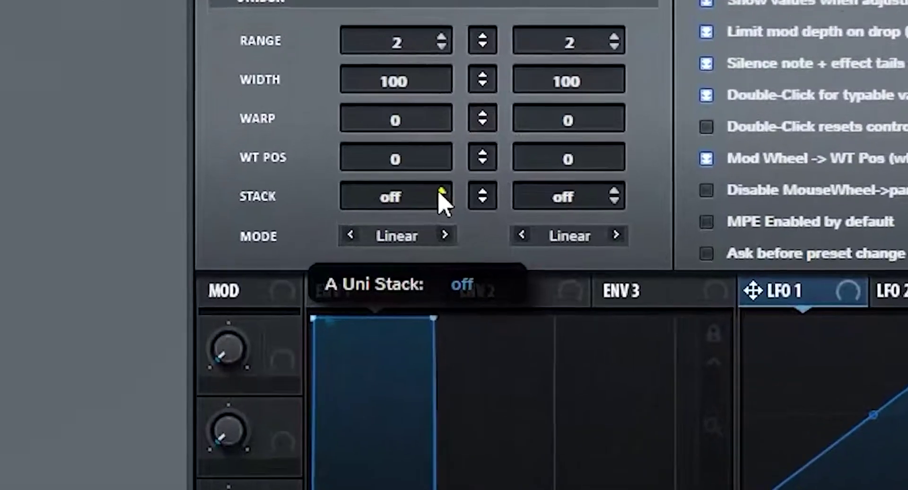
Cycle oscillator A's unison stack upward through 12 (1x), 12 (2x), 12 (3x), 12+7(2x) and Center-12
left_click(283, 246)
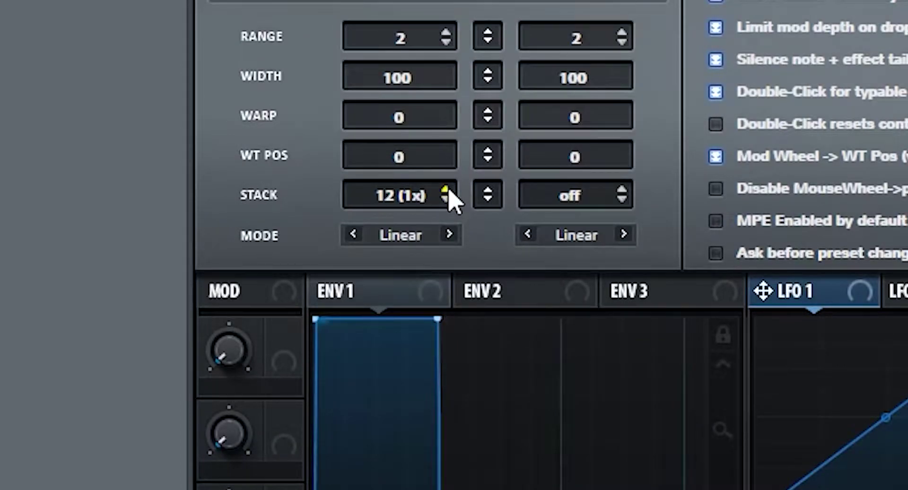
left_click(447, 190)
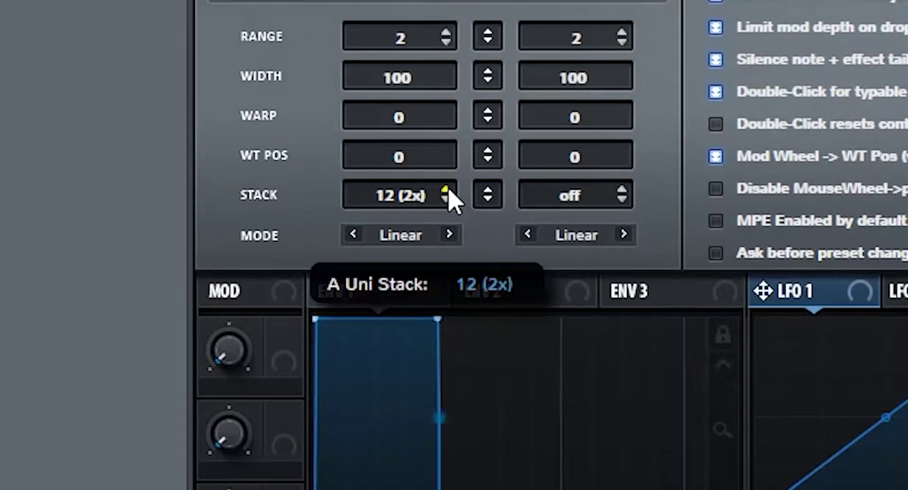
left_click(446, 190)
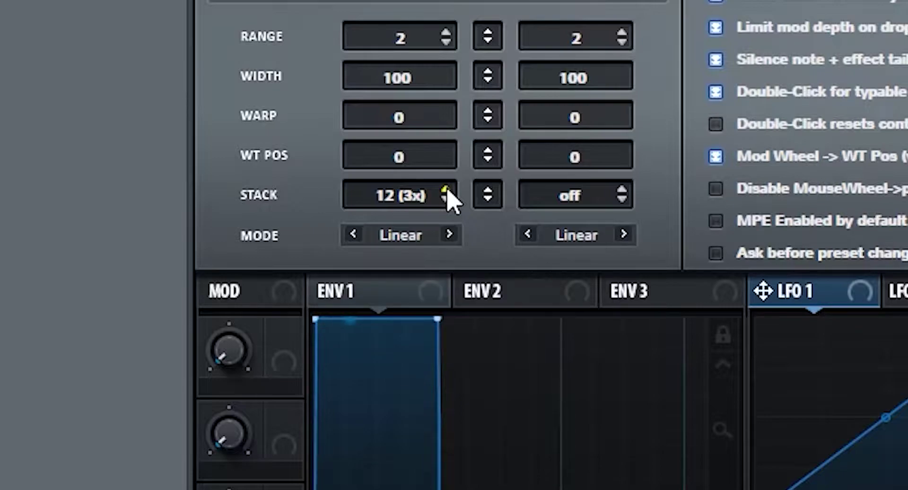
left_click(447, 191)
left_click(447, 191)
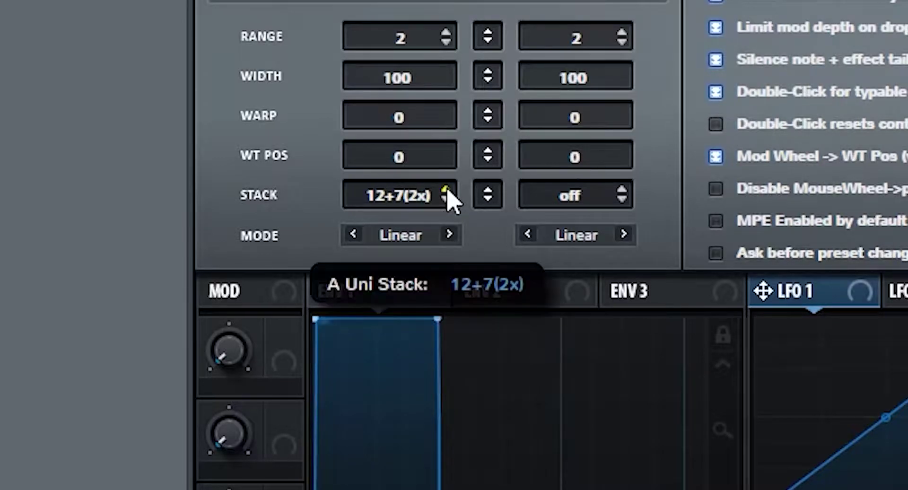
left_click(447, 190)
left_click(447, 190)
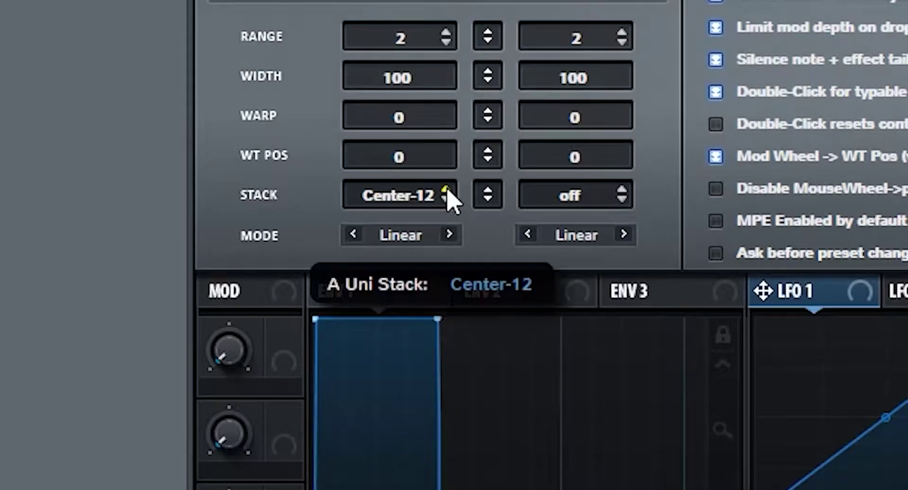
left_click(447, 191)
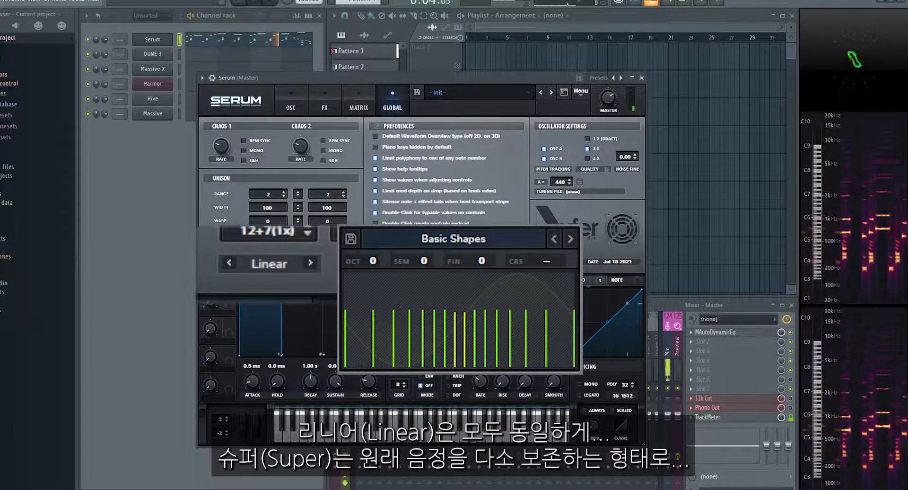
Try the Super and Exp unison modes on oscillator A, and compare Linear against Exp during playback
left_click(309, 262)
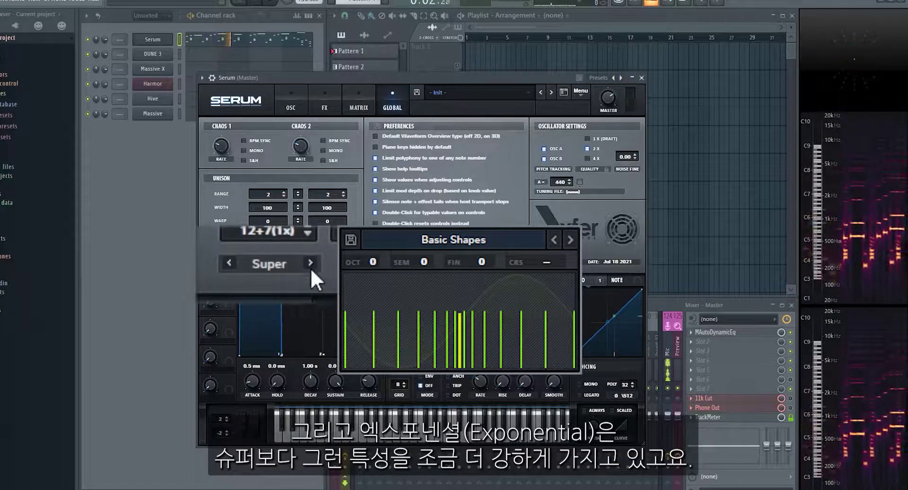
left_click(309, 268)
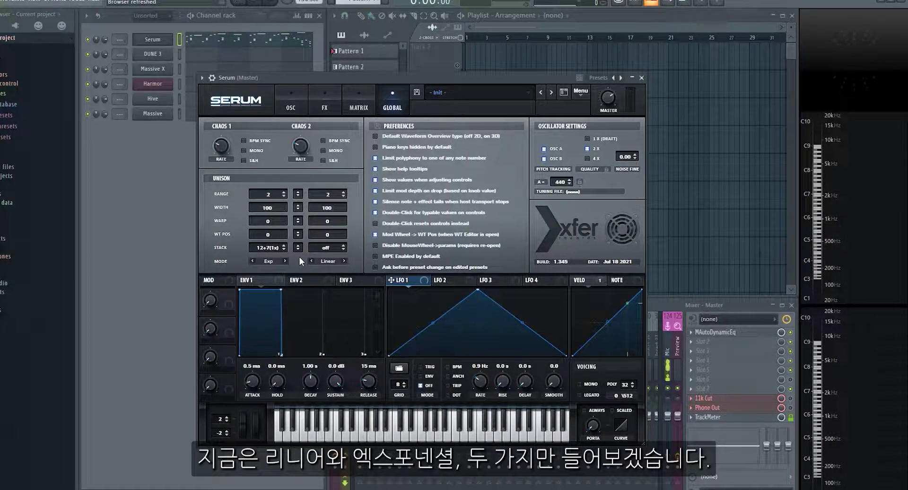
left_click(290, 258)
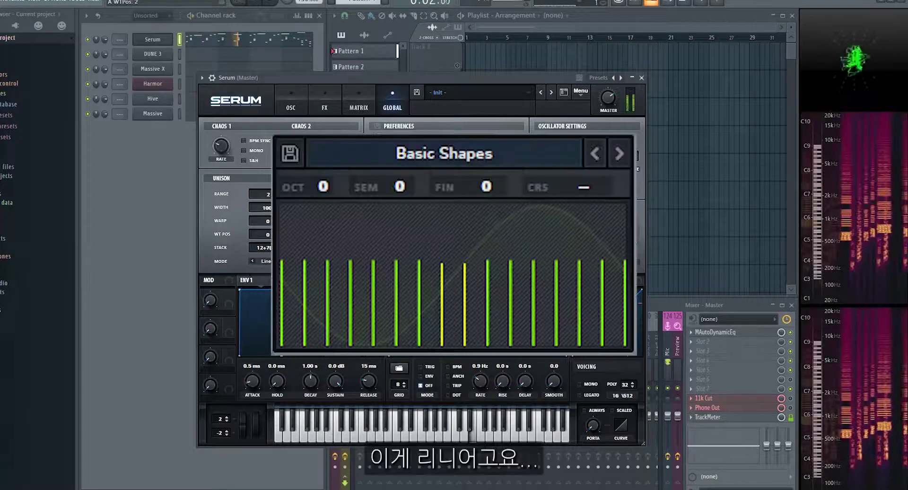
left_click(262, 261)
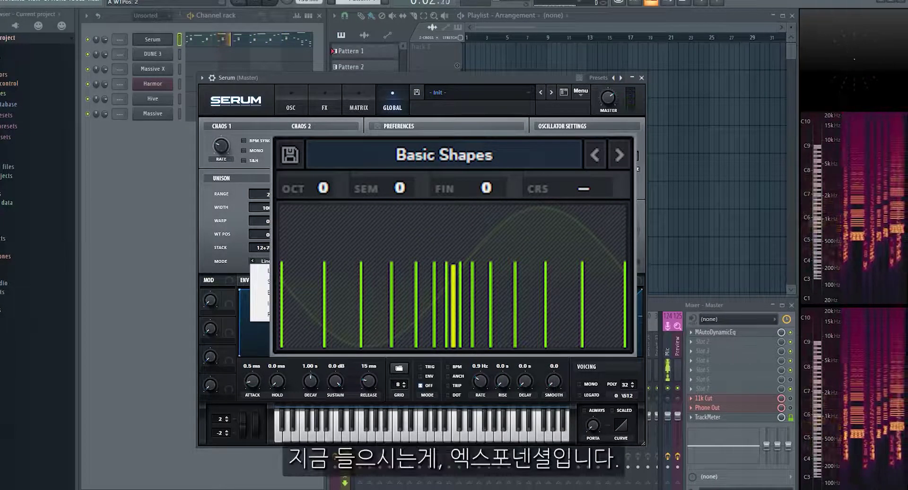
left_click(259, 292)
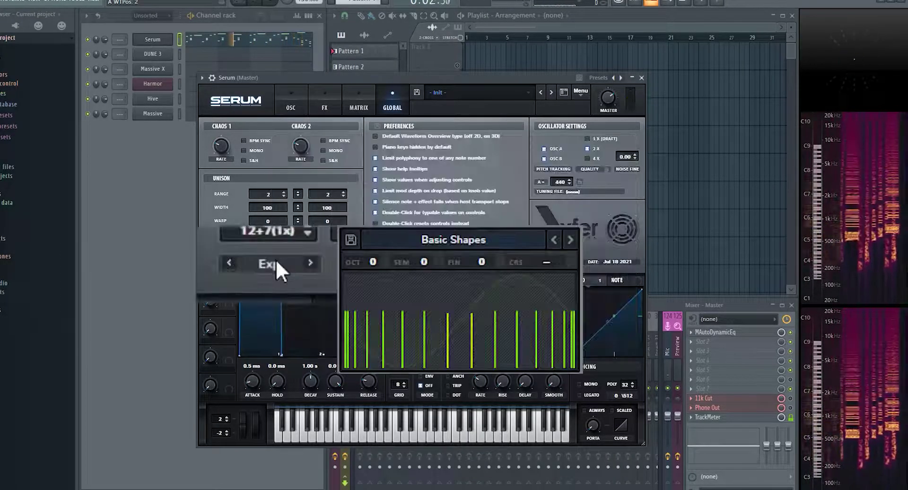
Audition oscillator A's Inv unison mode and set the mode to Random
left_click(276, 260)
left_click(269, 303)
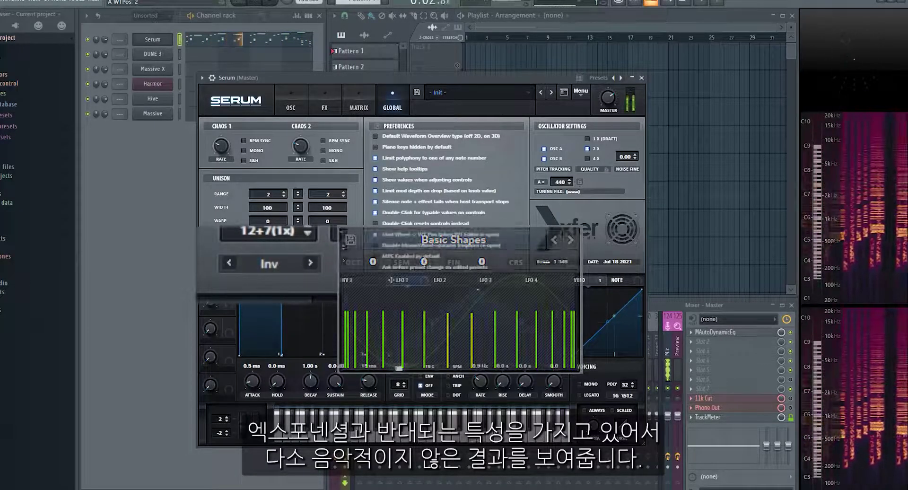
left_click(290, 264)
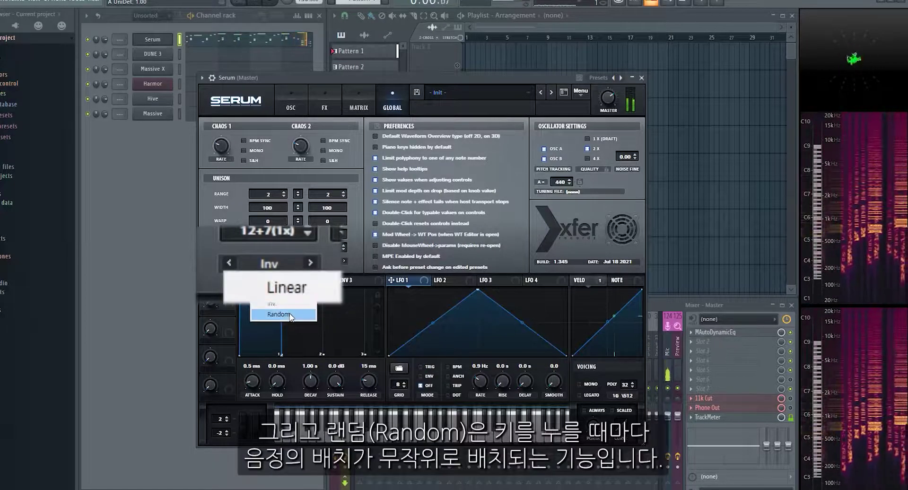
left_click(272, 315)
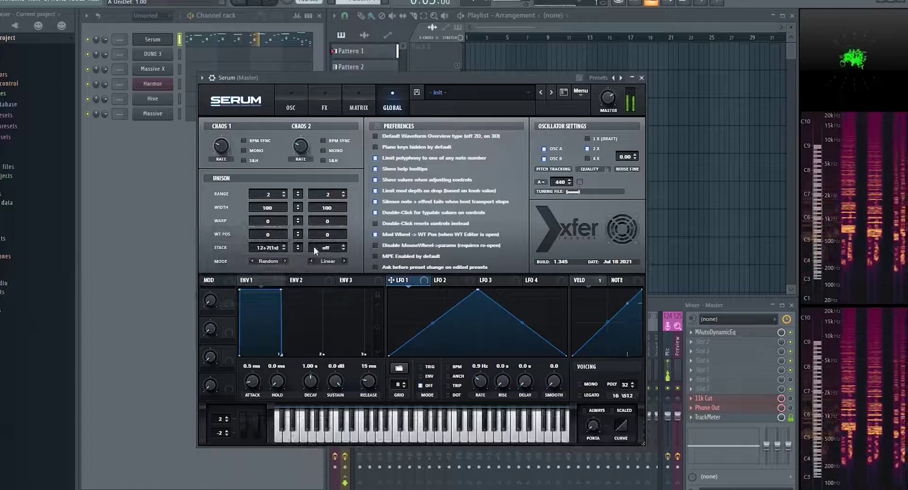
Return to the oscillator page, lower oscillator A's unison detune to 0.14, and stop playback
left_click(297, 100)
left_click_drag(310, 223, 319, 302)
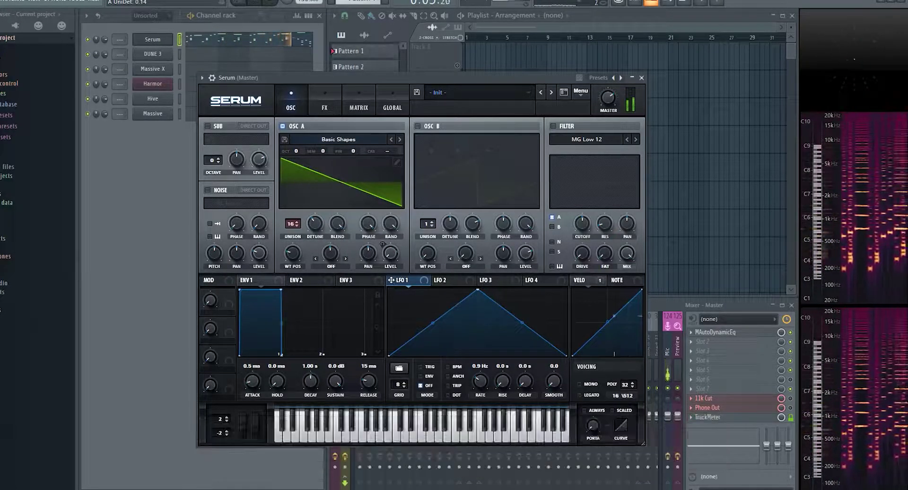
key("space")
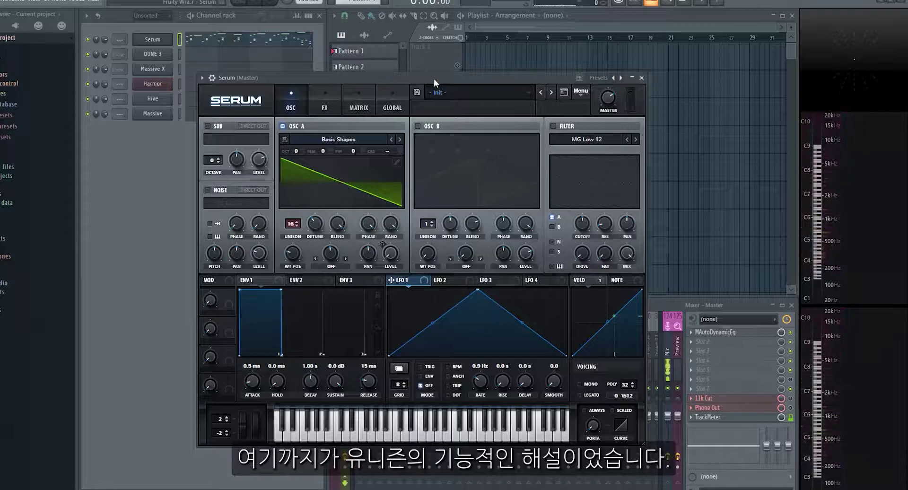